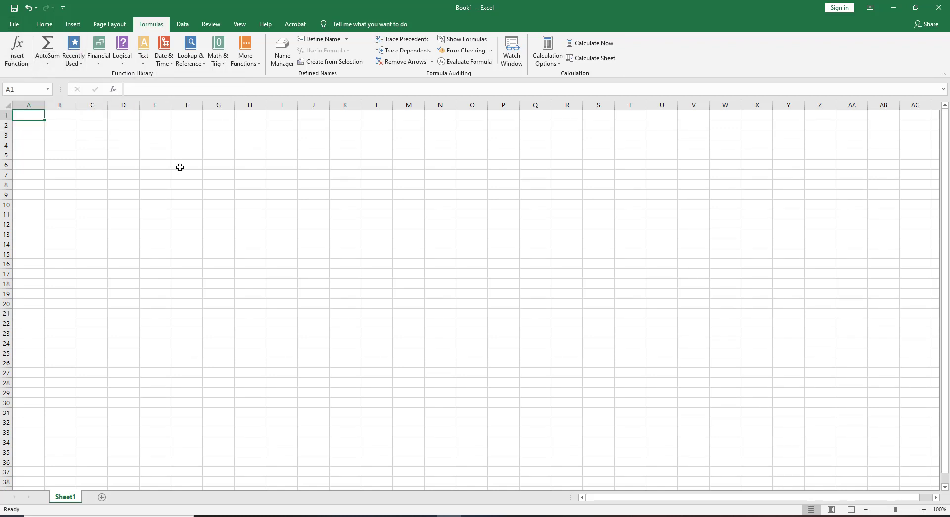
# - Enter the values 23, 12, 15, 12, 14, 14 and 12 down column F in cells F4 to F10
pyautogui.click(182, 146)
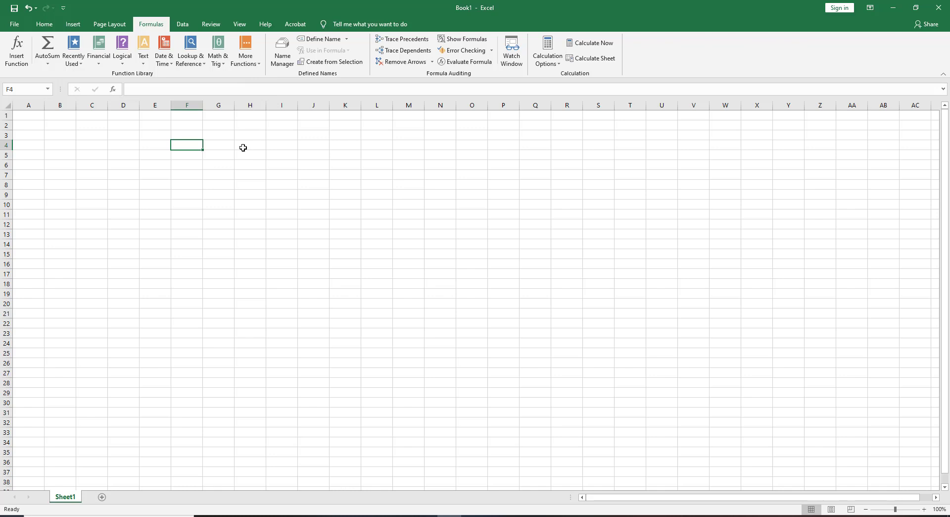
pyautogui.write('23')
pyautogui.press('Return')
pyautogui.write('12')
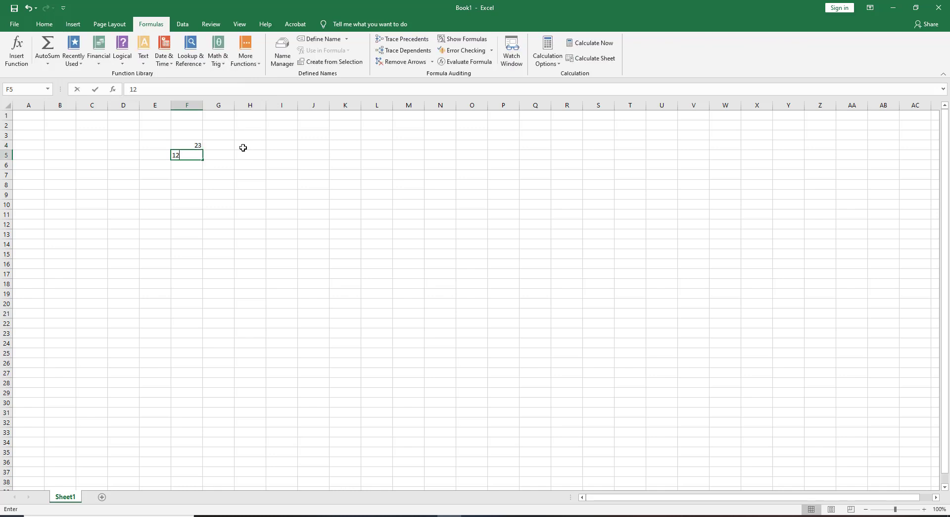
pyautogui.press('Return')
pyautogui.write('15')
pyautogui.press('Return')
pyautogui.write('12')
pyautogui.press('Return')
pyautogui.write('14')
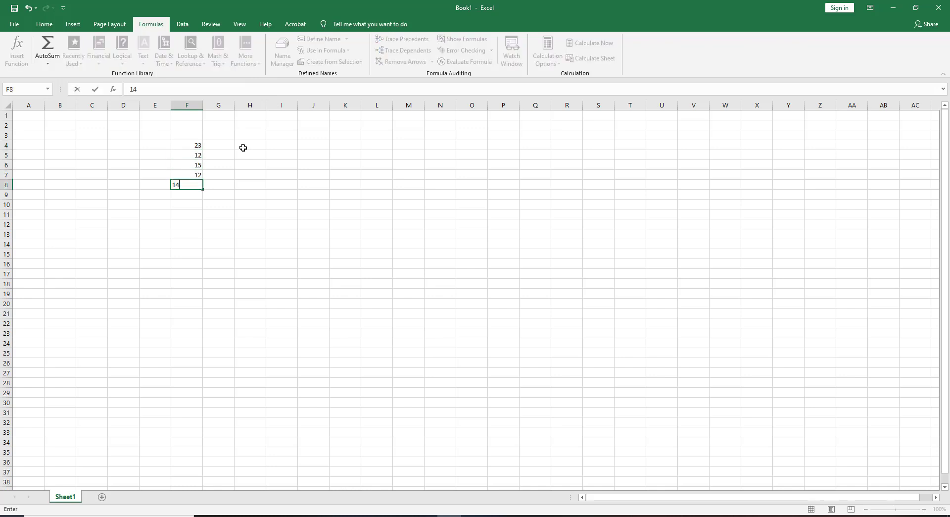
pyautogui.press('Return')
pyautogui.write('14')
pyautogui.press('Return')
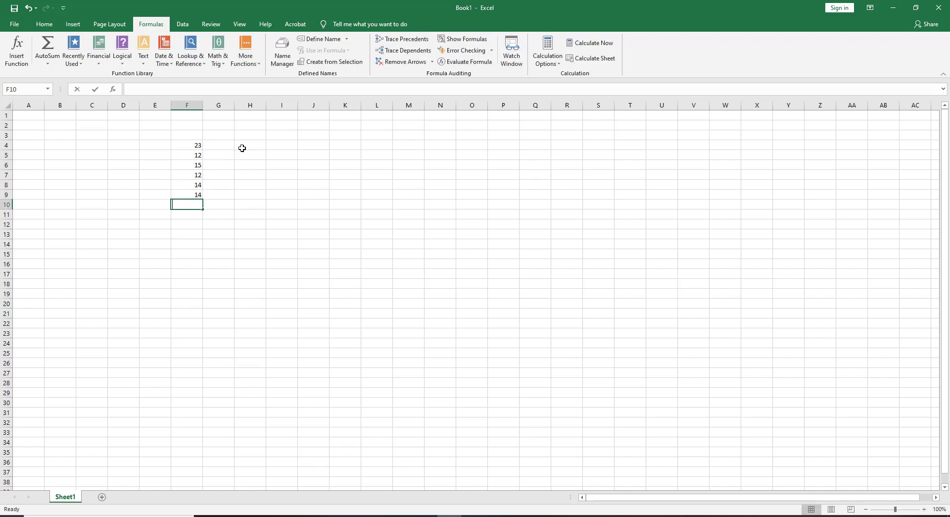
pyautogui.write('12')
# - Add the heading DATA in cell F3 above the column of numbers
pyautogui.press('Up')
pyautogui.press('Up')
pyautogui.press('Up')
pyautogui.press('Up')
pyautogui.press('Up')
pyautogui.press('Up')
pyautogui.press('Up')
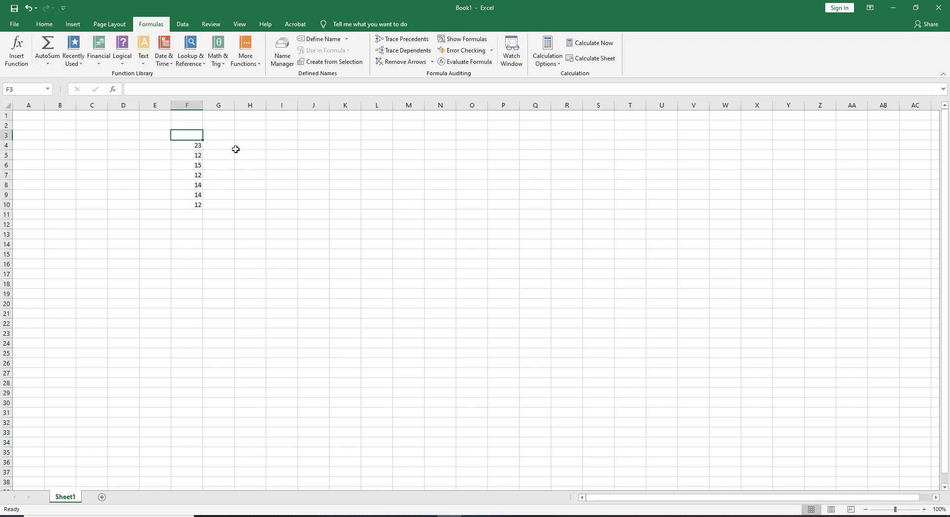
pyautogui.write('DA')
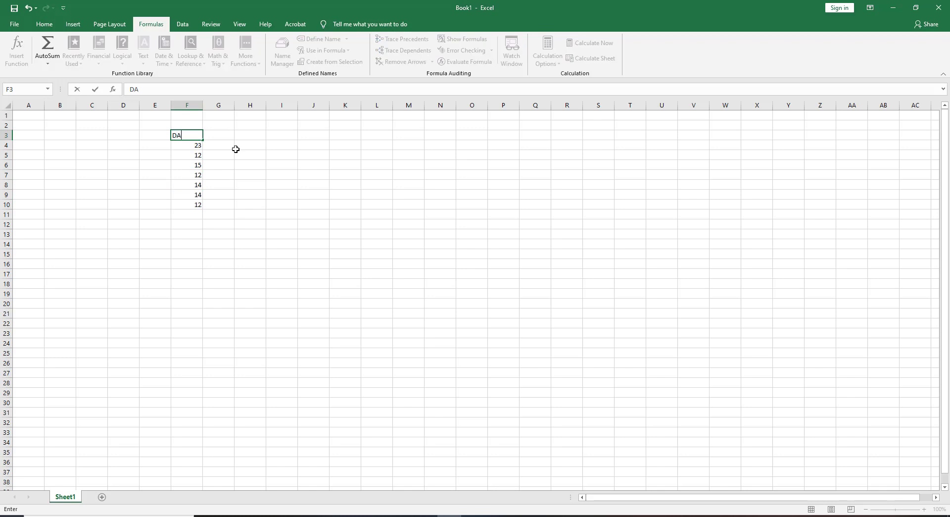
pyautogui.press('Return')
# - Enter the label TOTAL in cell E11, beside the first empty cell below the numbers
pyautogui.press('Down')
pyautogui.press('Down')
pyautogui.press('Down')
pyautogui.press('Down')
pyautogui.press('Down')
pyautogui.press('Down')
pyautogui.press('Down')
pyautogui.press('Down')
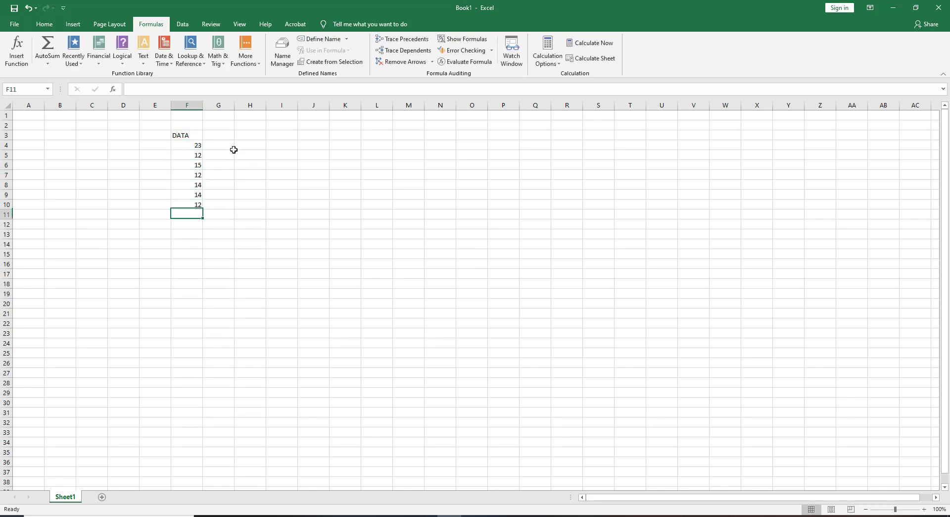
pyautogui.press('Left')
pyautogui.press('Up')
pyautogui.write('TOT')
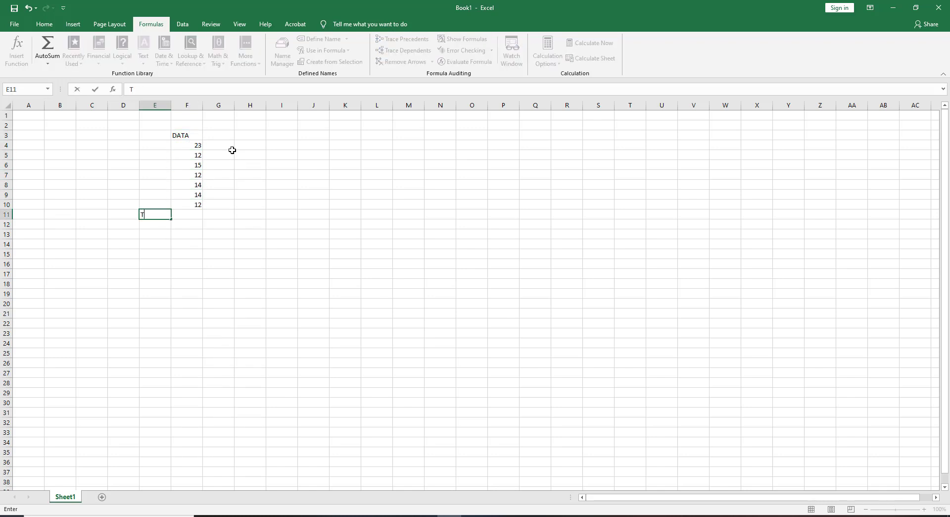
pyautogui.press('Return')
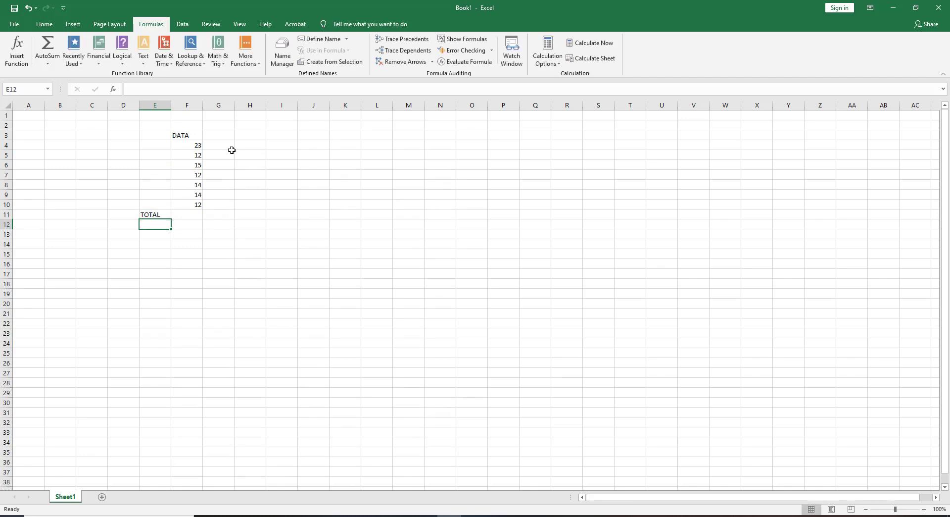
# - Enter the labels AVERAGE in cell E12 and COUNT in cell E13 below TOTAL
pyautogui.write('A')
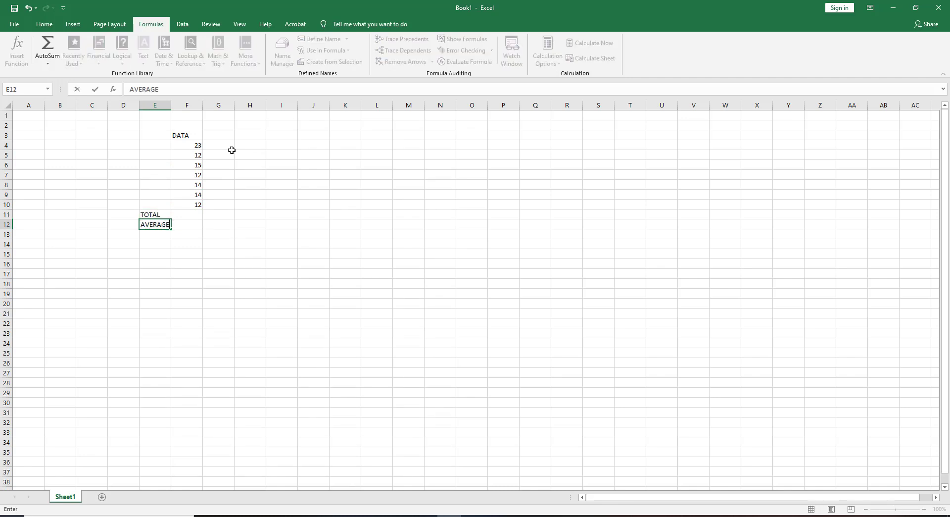
pyautogui.write('VERAGE')
pyautogui.hotkey('ctrl', 'Return')
pyautogui.press('Right')
pyautogui.press('Down')
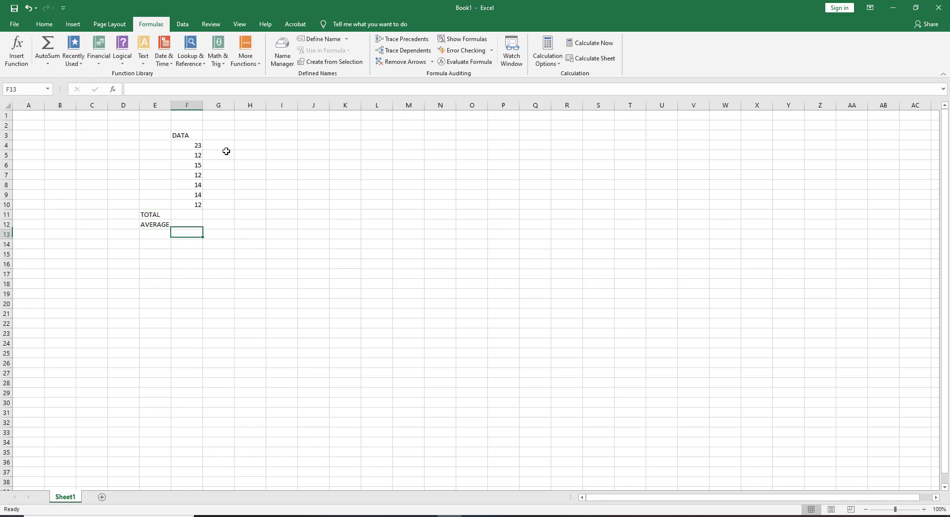
pyautogui.press('Left')
pyautogui.write('COUNT')
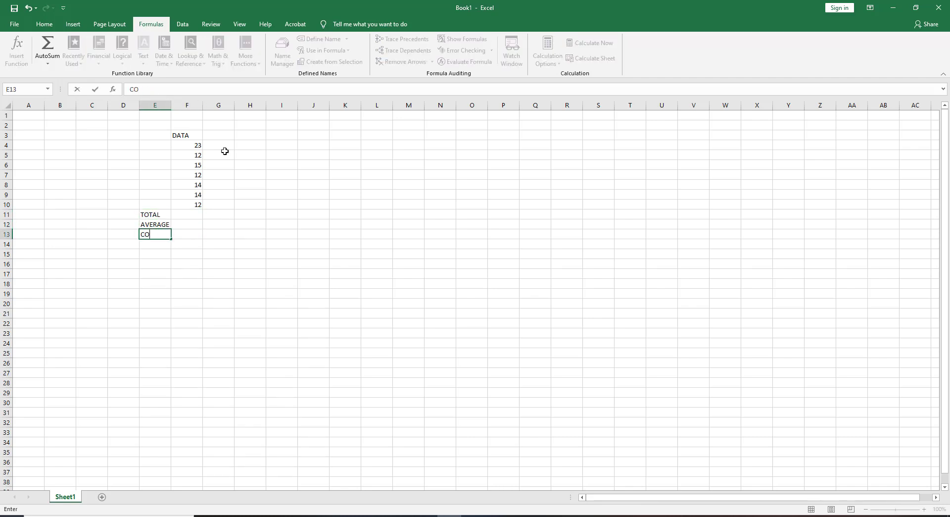
pyautogui.press('Tab')
# - Change the value in cell F8 of the data column to 12
pyautogui.press('Tab')
pyautogui.press('Up')
pyautogui.press('Up')
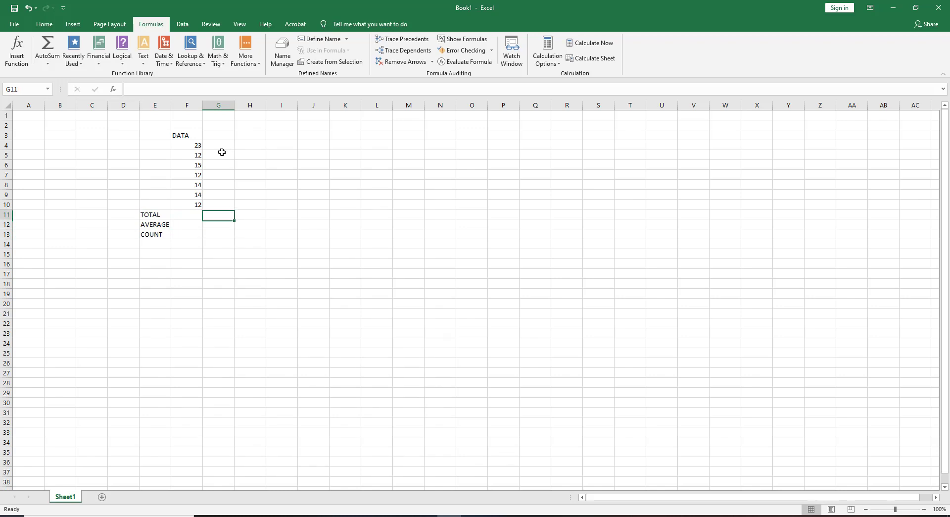
pyautogui.press('Left')
pyautogui.press('Up')
pyautogui.press('Up')
pyautogui.press('Up')
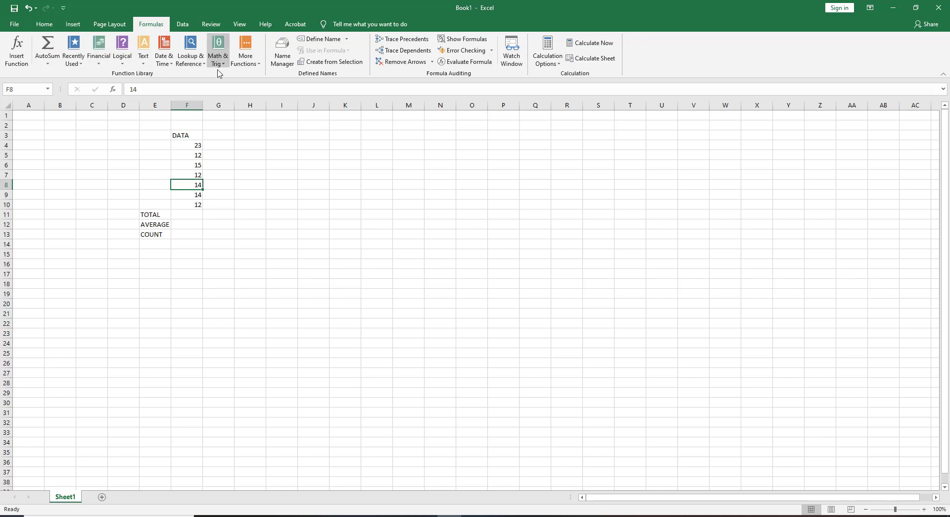
pyautogui.click(51, 64)
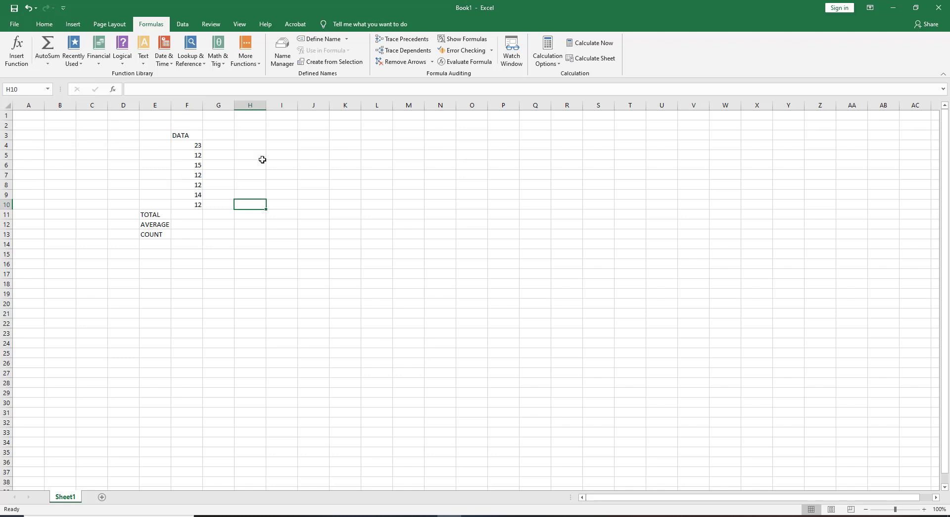
# - Calculate the total in cell F11 with the AutoSum Sum function over F4:F10
pyautogui.click(191, 146)
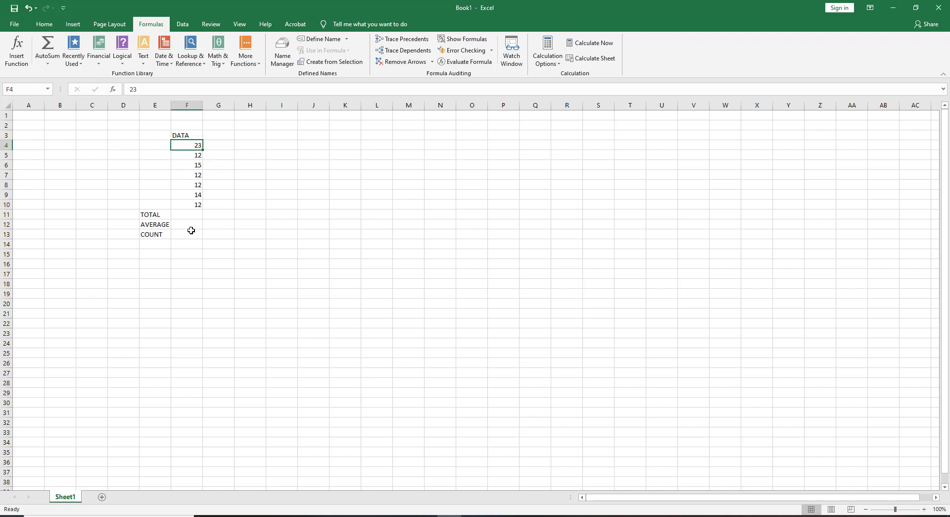
pyautogui.click(190, 215)
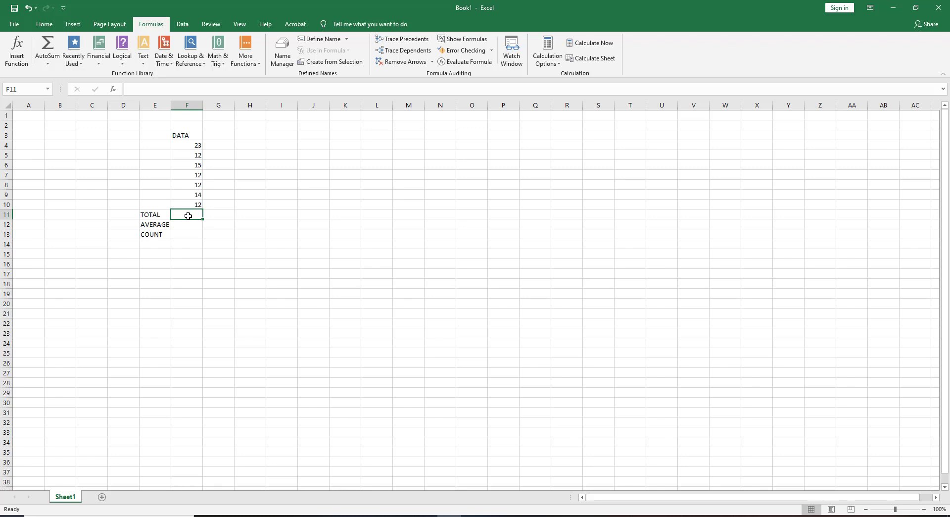
pyautogui.click(47, 64)
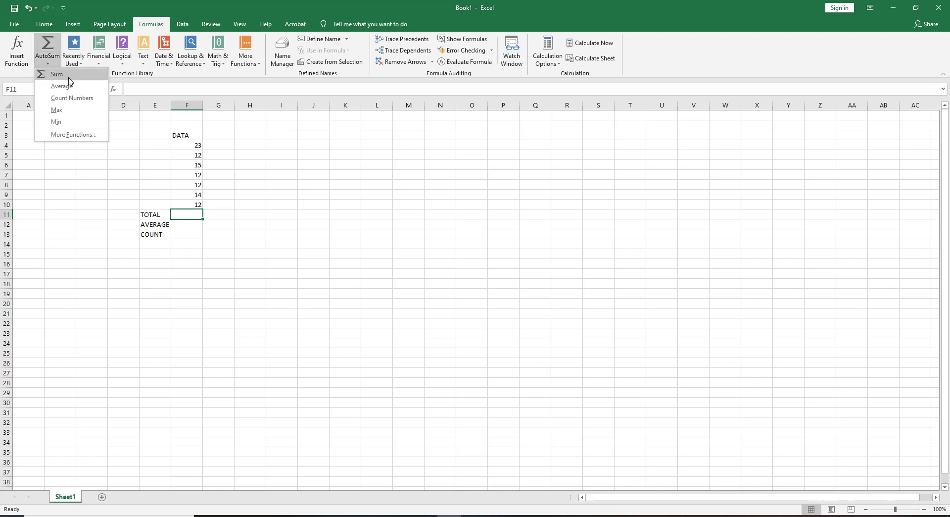
pyautogui.click(68, 75)
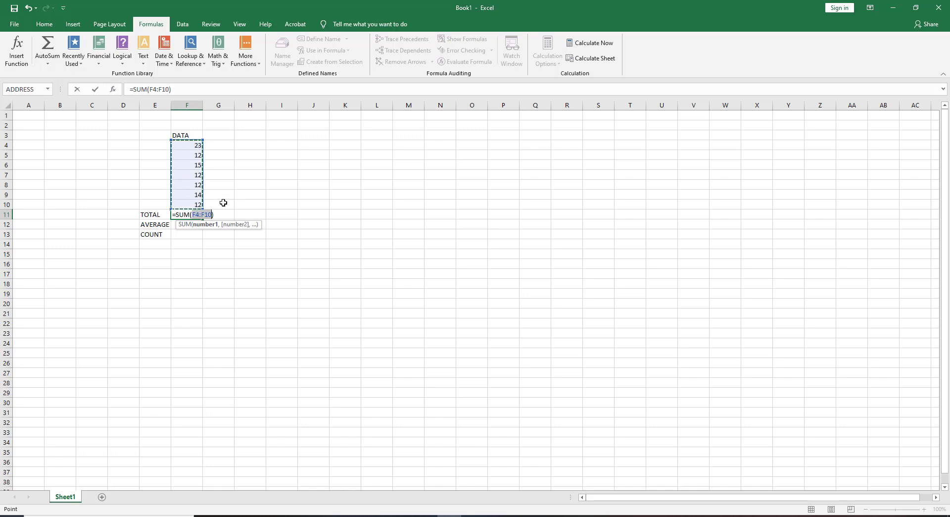
pyautogui.press('Return')
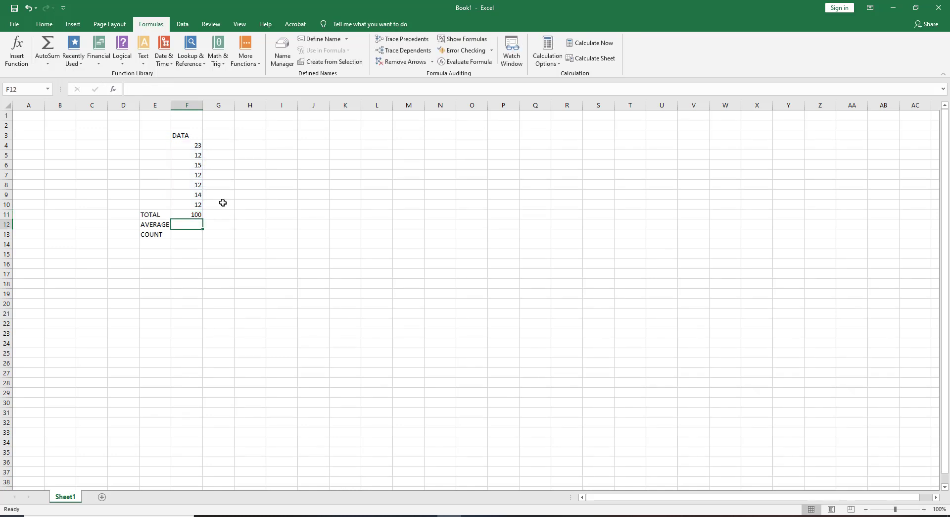
# - Calculate the average in cell F12 with the AutoSum Average function, limiting its range to F4:F10
pyautogui.click(182, 214)
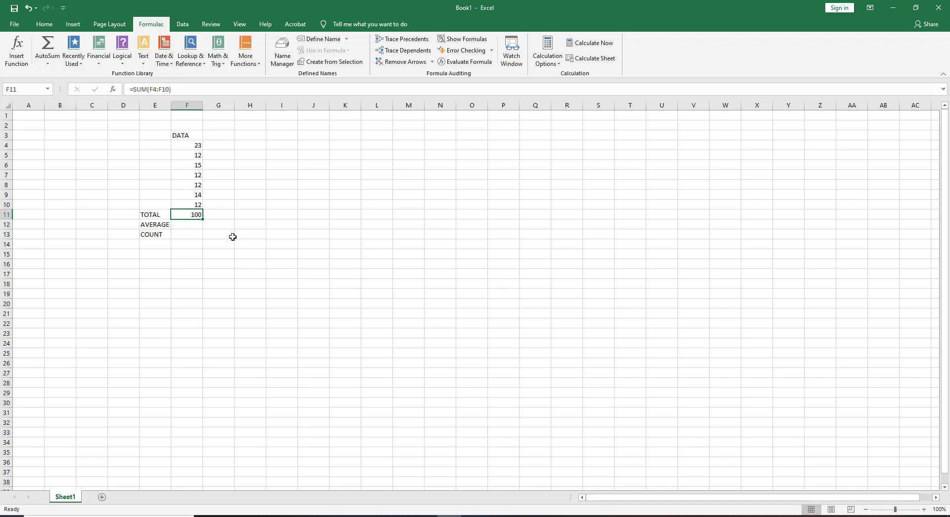
pyautogui.click(189, 227)
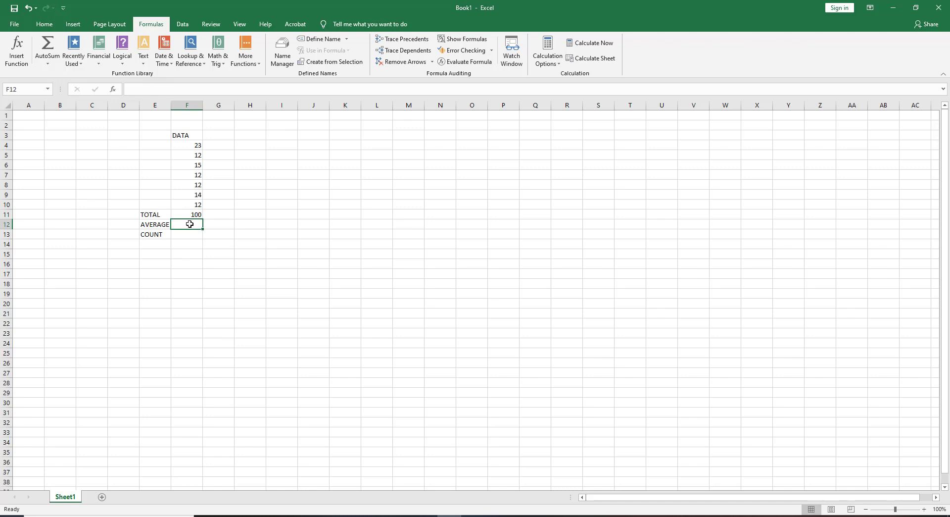
pyautogui.click(48, 63)
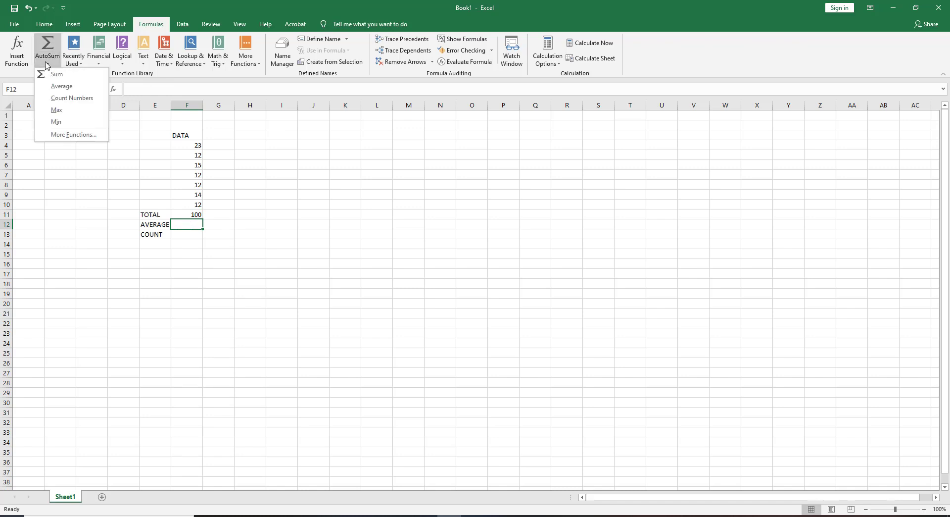
pyautogui.click(64, 86)
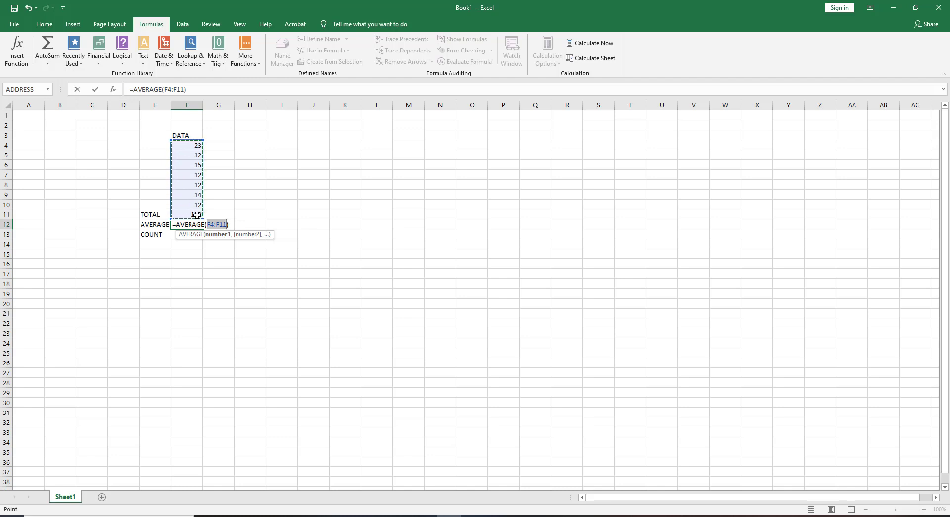
pyautogui.moveTo(197, 215); pyautogui.dragTo(196, 215)
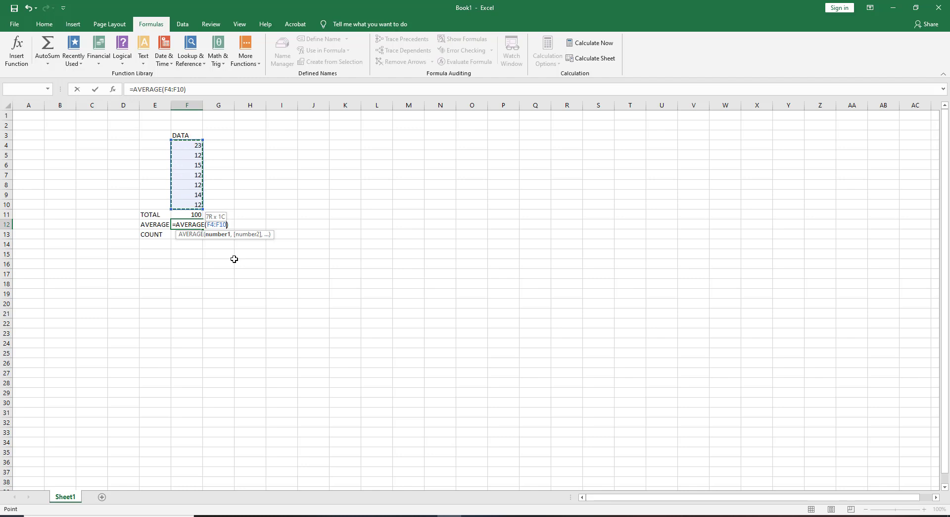
pyautogui.press('Return')
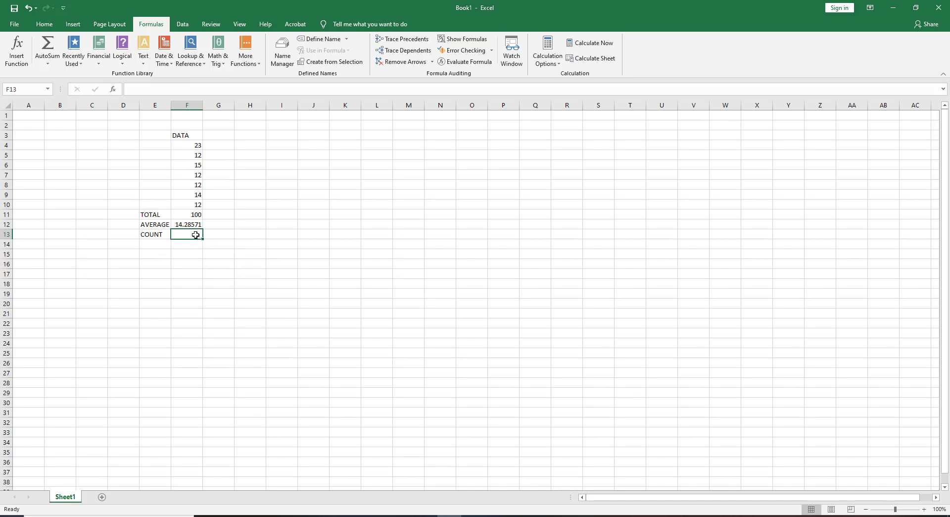
# - Calculate the count in cell F13 with the AutoSum Count Numbers function, limiting its range to F4:F10
pyautogui.click(47, 63)
pyautogui.click(68, 99)
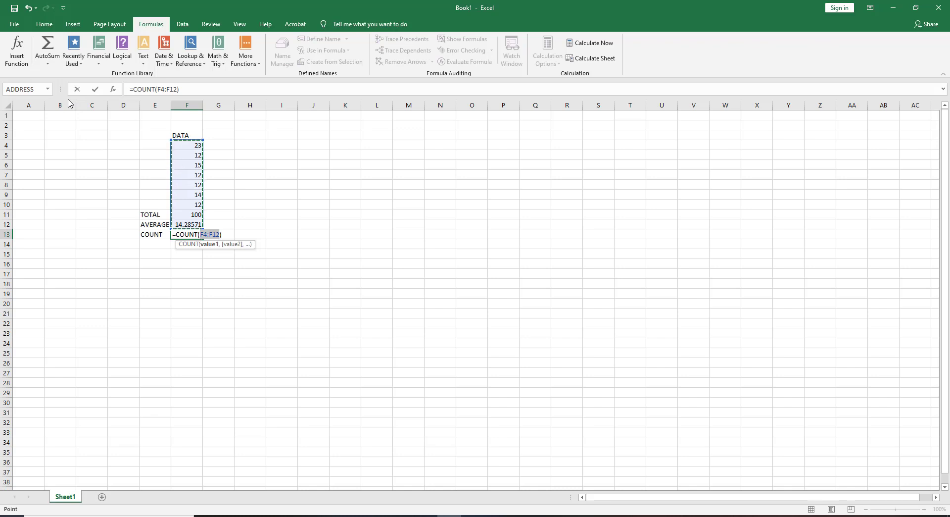
pyautogui.hotkey('shift', 'Up')
pyautogui.hotkey('shift', 'Up')
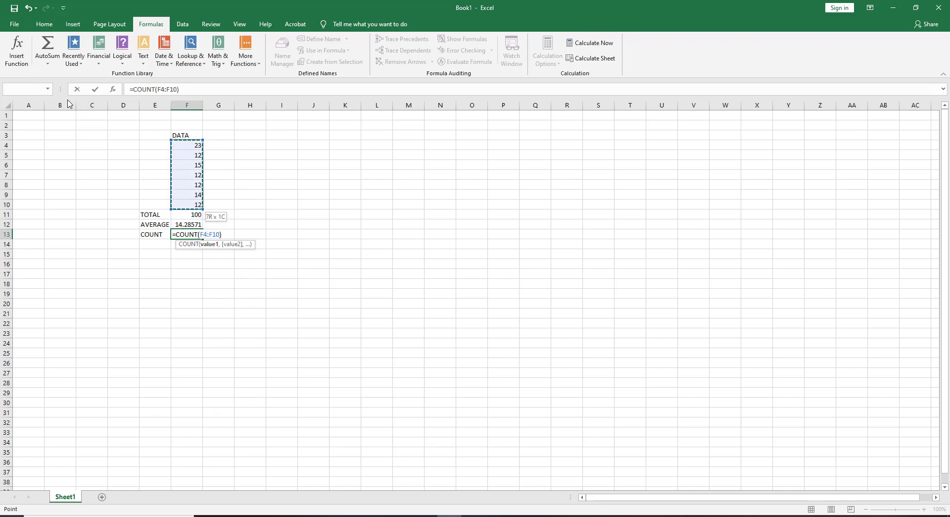
pyautogui.press('Return')
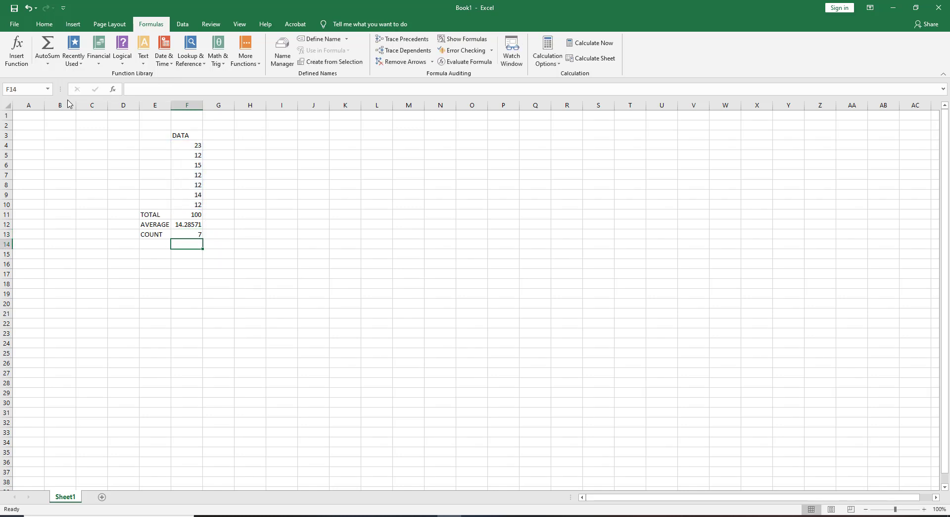
# - Label cell E14 MAX and calculate the maximum in F14 with the AutoSum Max function over F4:F10
pyautogui.click(149, 246)
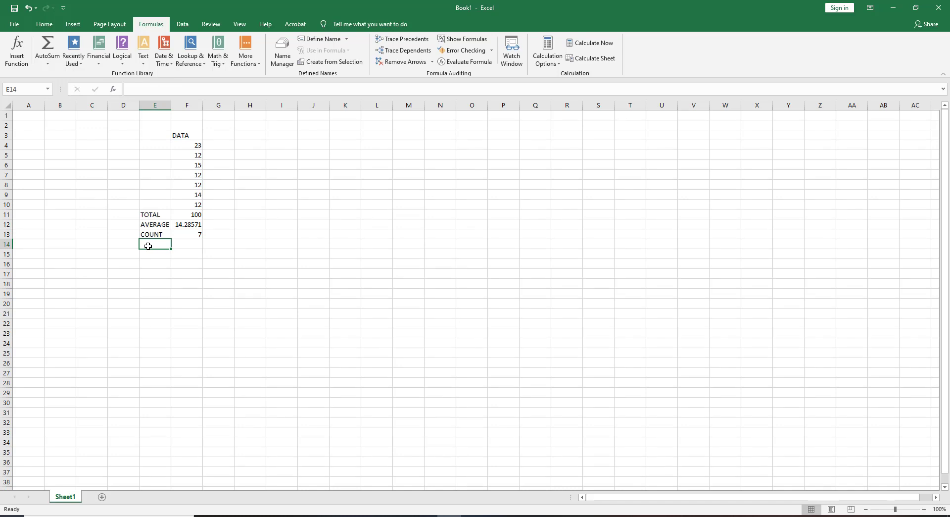
pyautogui.write('MAX')
pyautogui.press('Tab')
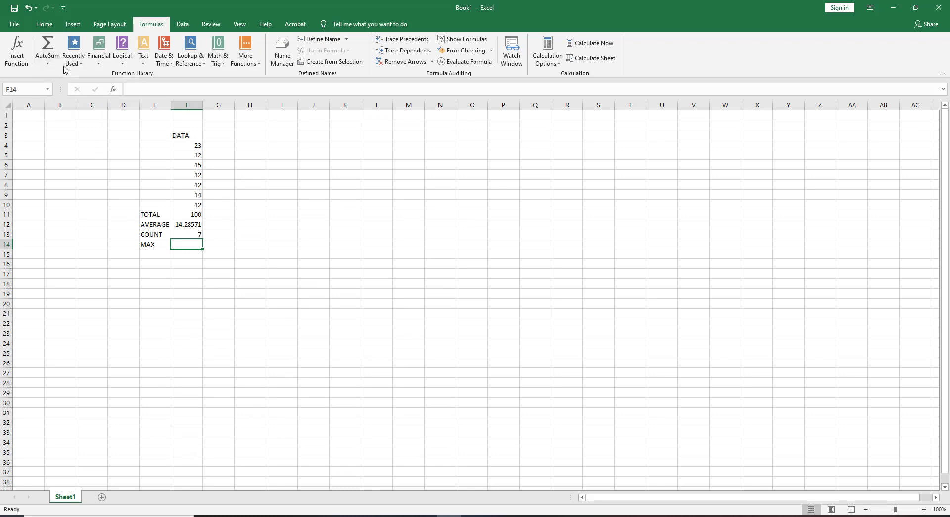
pyautogui.click(48, 63)
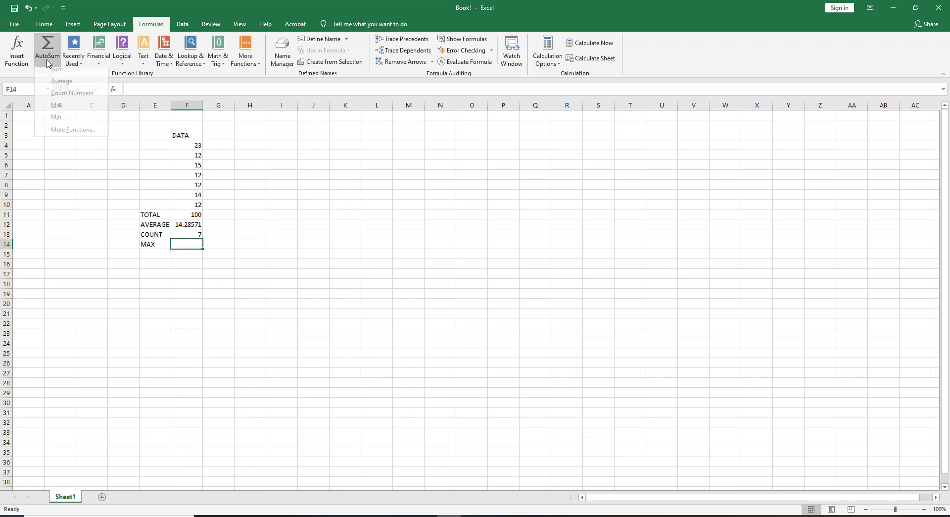
pyautogui.click(68, 113)
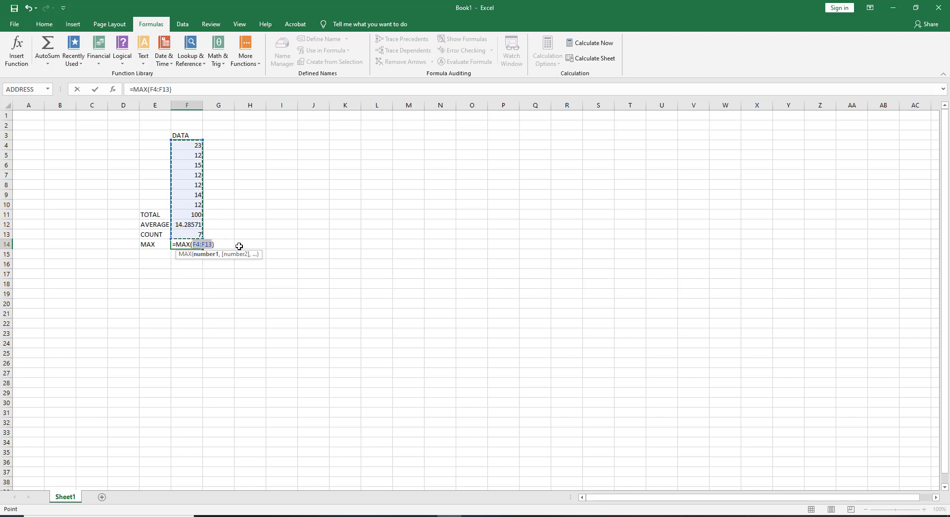
pyautogui.hotkey('shift', 'Up')
pyautogui.hotkey('shift', 'Up')
pyautogui.hotkey('shift', 'Up')
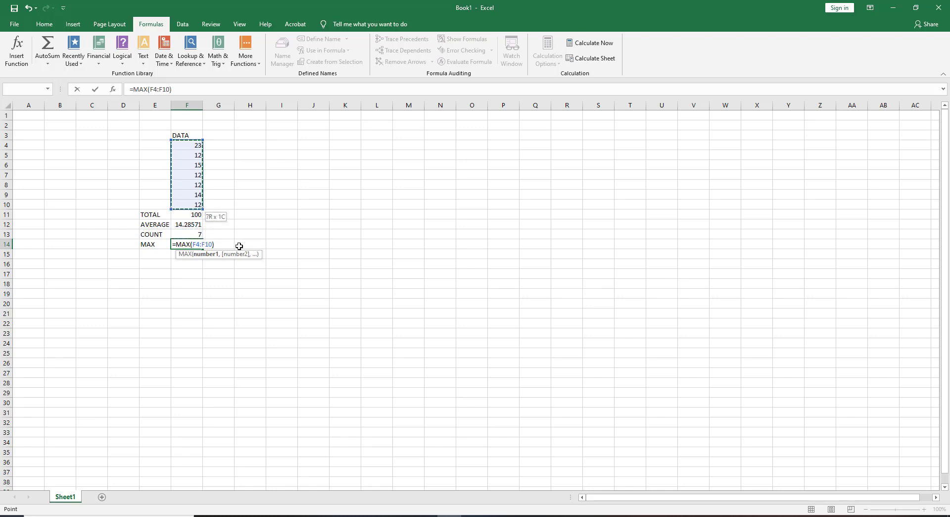
pyautogui.press('Return')
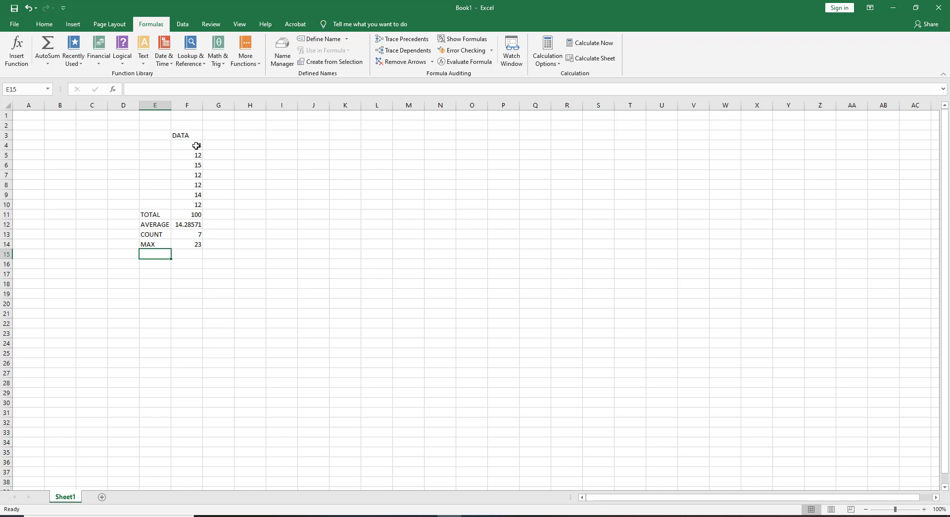
# - Label cell E15 MINI and calculate the minimum in F15 with the AutoSum Min function, limiting its range to F4:F10
pyautogui.write('MINI')
pyautogui.press('Tab')
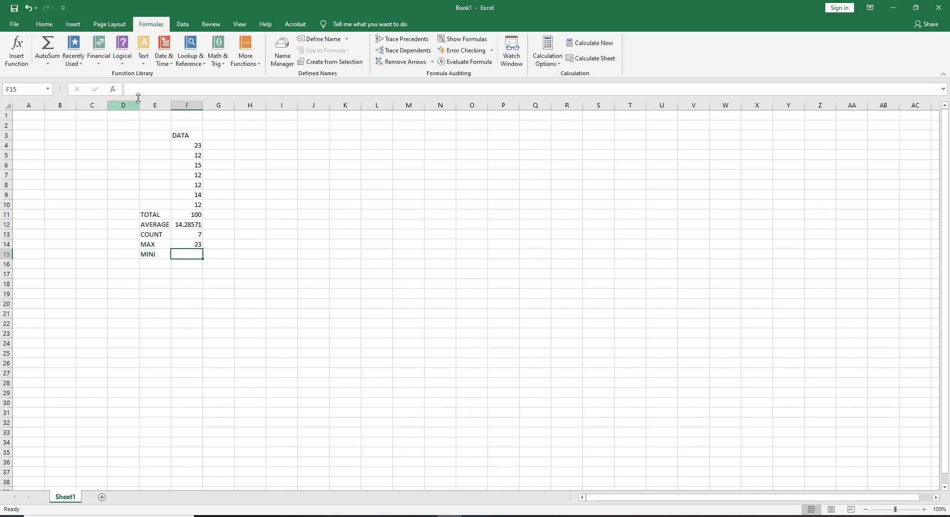
pyautogui.click(45, 61)
pyautogui.click(68, 122)
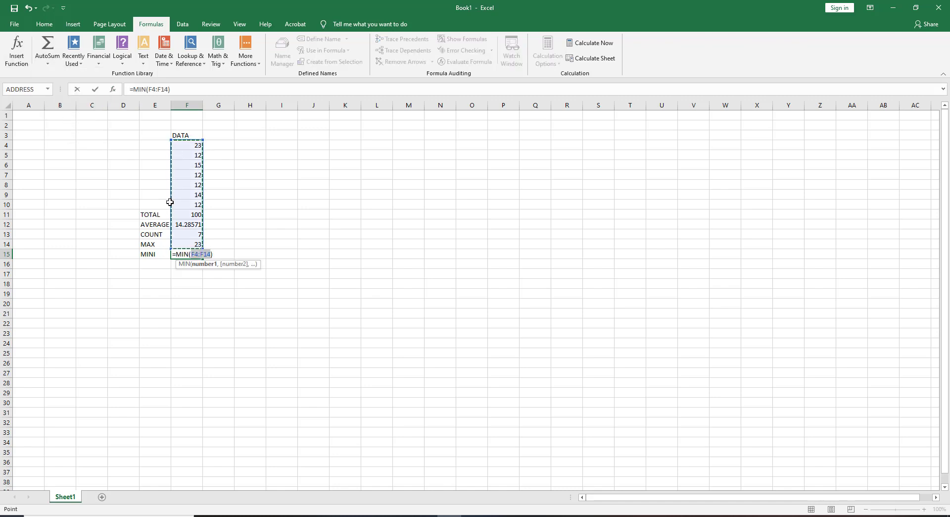
pyautogui.moveTo(170, 202)
pyautogui.mouseDown()
pyautogui.moveTo(169, 213)
pyautogui.moveTo(169, 202)
pyautogui.mouseUp()
pyautogui.press('Return')
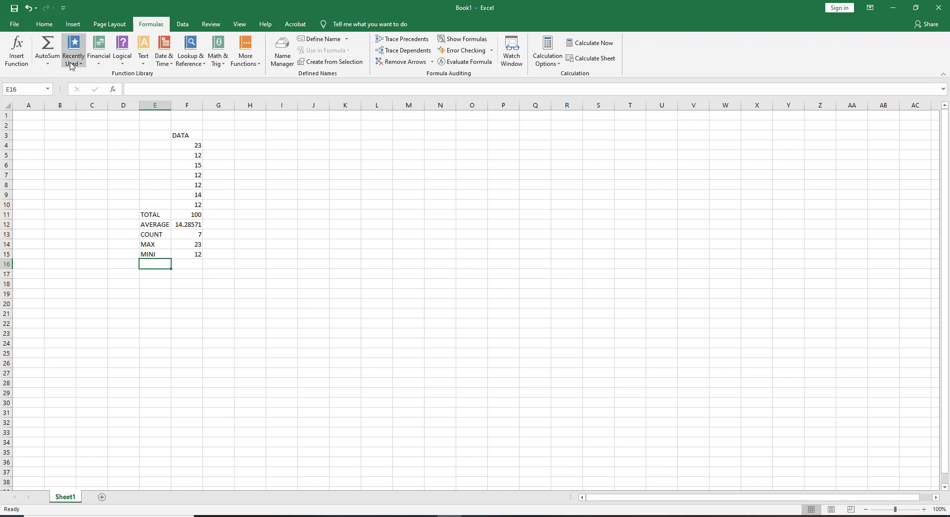
# - Examine the functions offered in the Financial, Logical, Text, Date & Time, Lookup & Reference, and Math & Trig categories
pyautogui.click(98, 55)
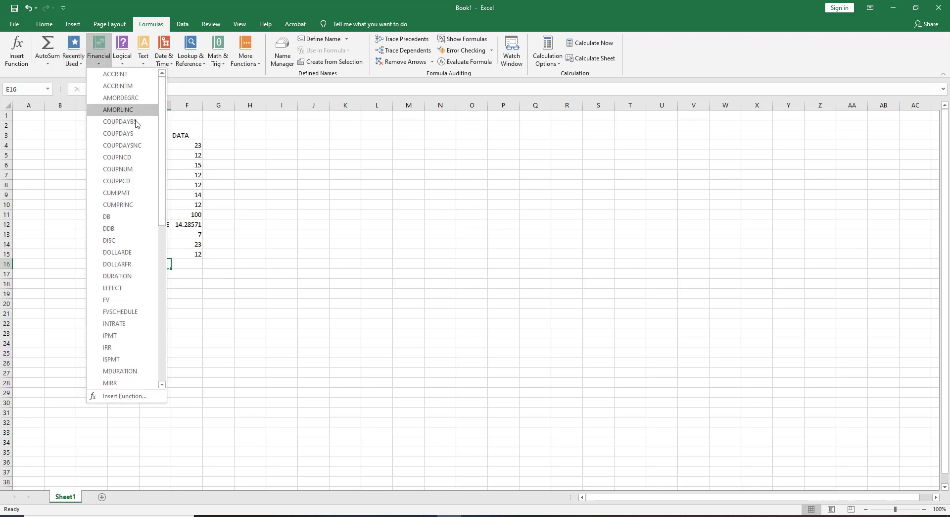
pyautogui.scroll(-10, 137, 124)
pyautogui.scroll(10, 144, 128)
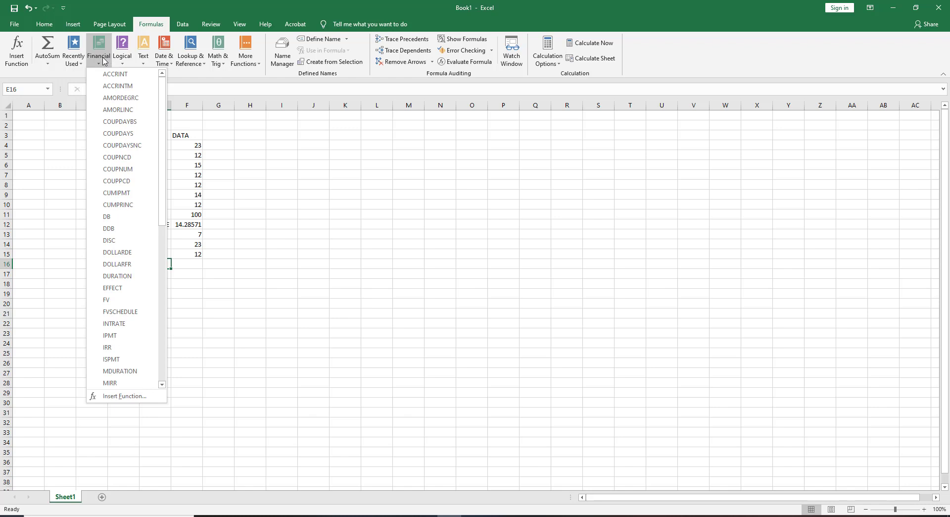
pyautogui.scroll(-1, 166, 132)
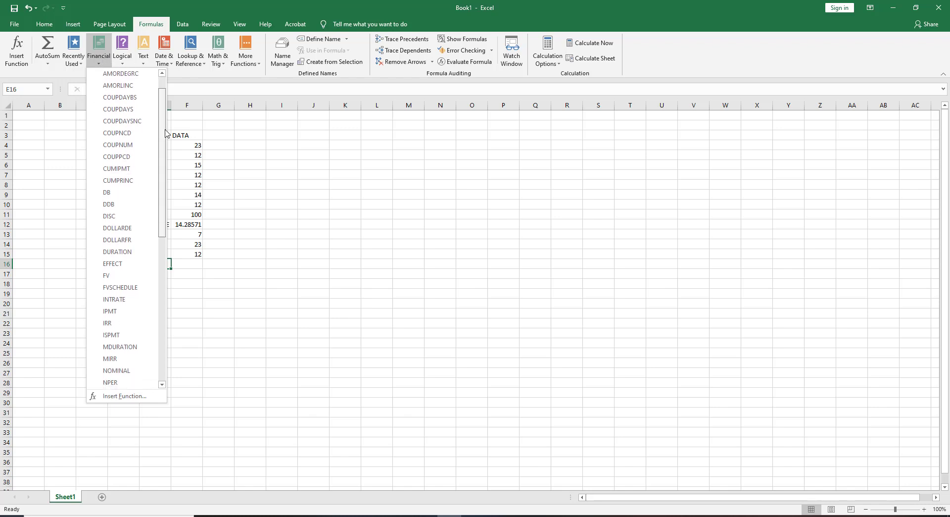
pyautogui.scroll(-5, 166, 132)
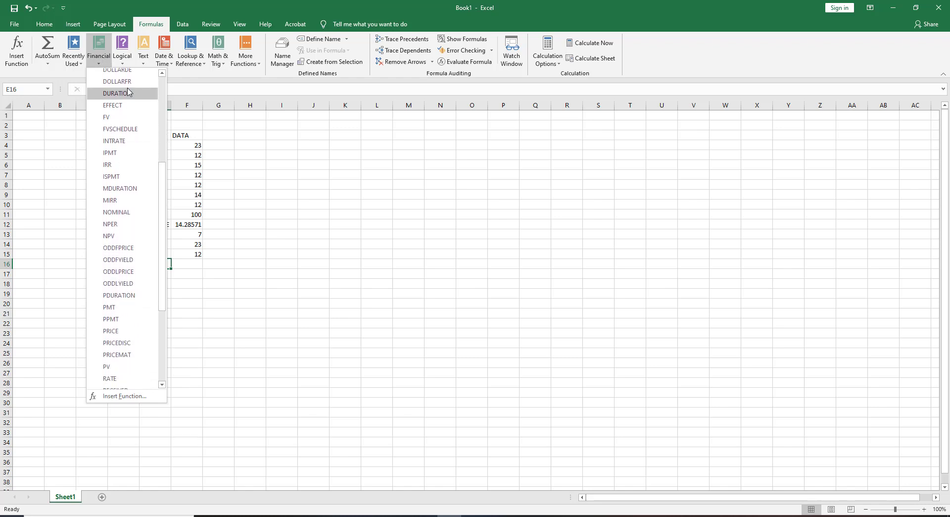
pyautogui.click(124, 63)
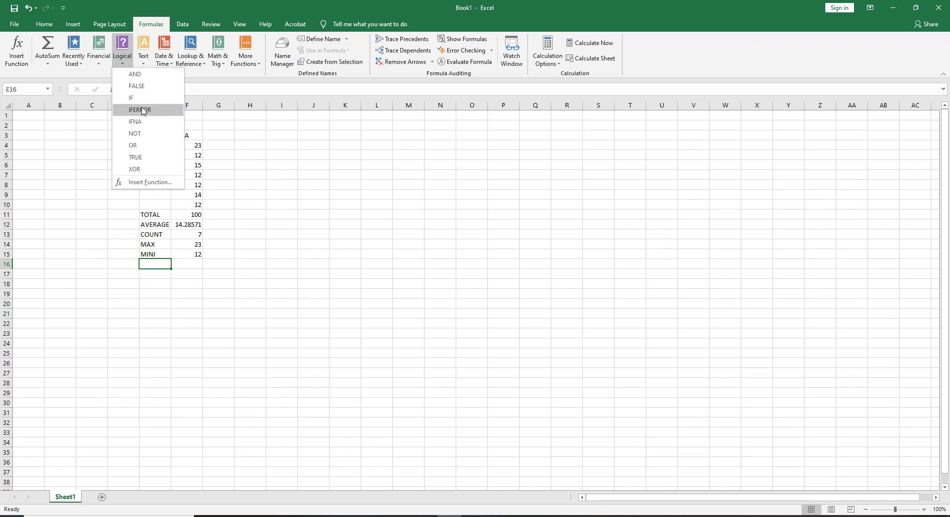
pyautogui.click(143, 65)
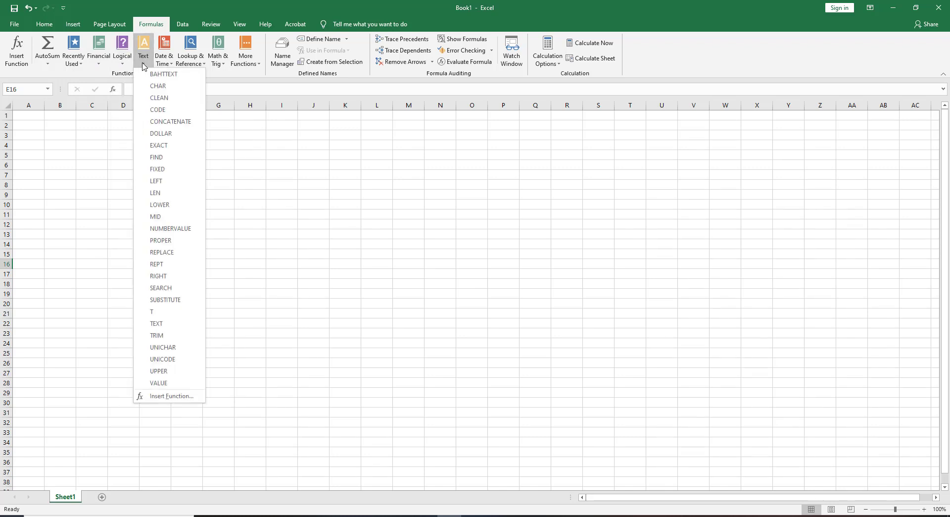
pyautogui.click(168, 63)
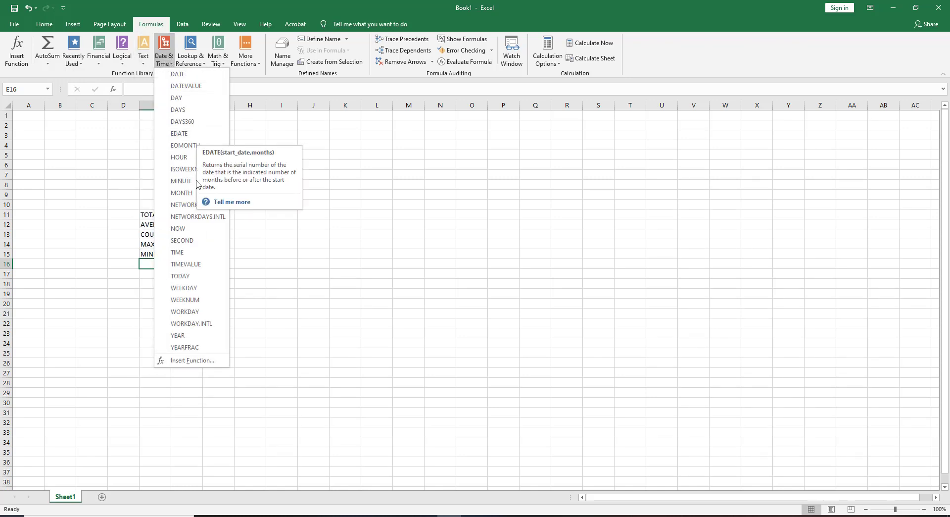
pyautogui.click(198, 62)
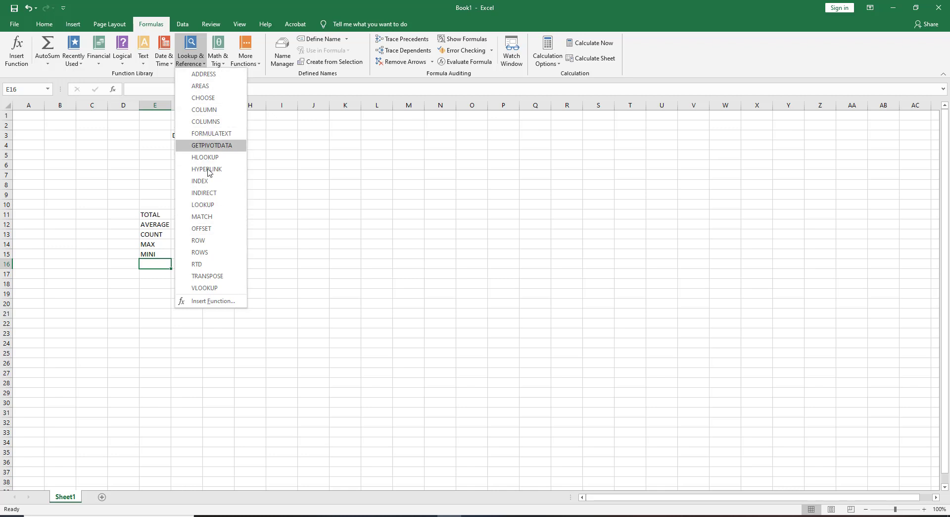
pyautogui.click(218, 58)
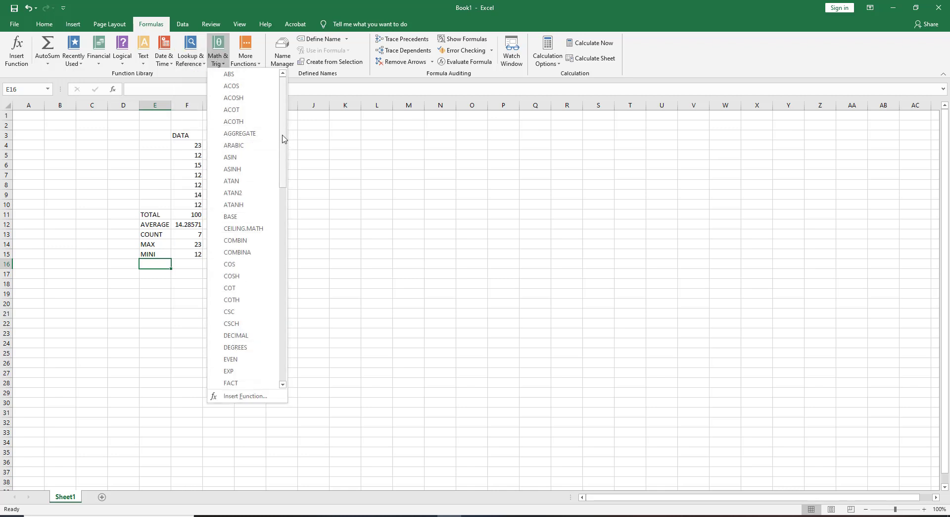
pyautogui.moveTo(283, 138); pyautogui.dragTo(277, 180)
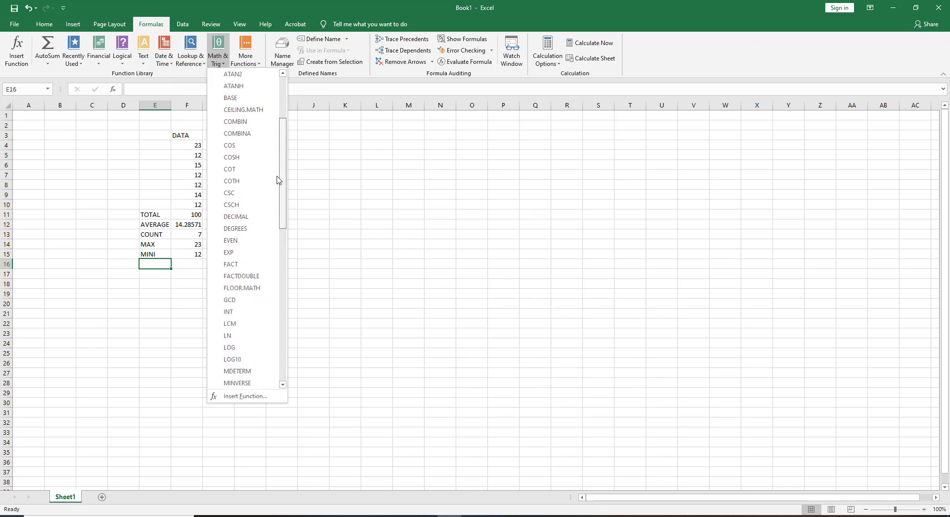
# - Examine the additional function categories, including Statistical, Engineering, Cube, Information and Compatibility, and review the AutoSum options
pyautogui.click(255, 62)
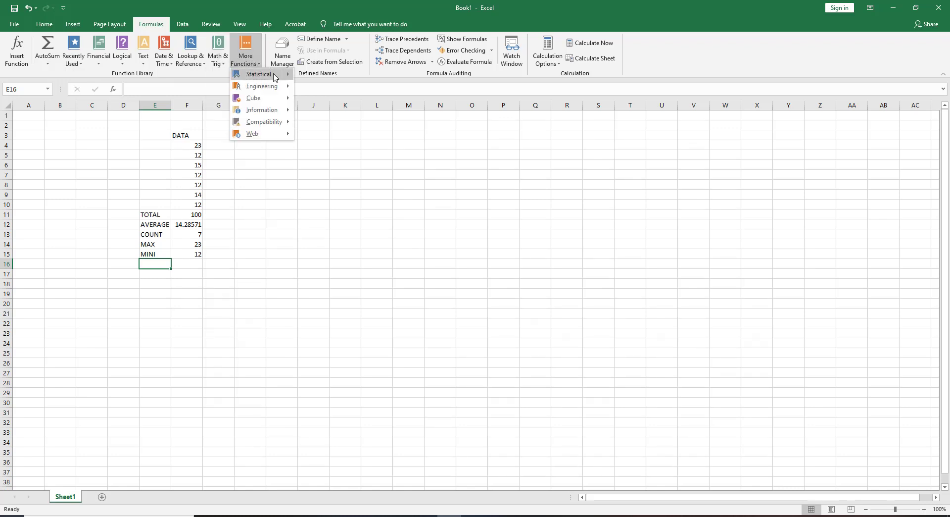
pyautogui.moveTo(275, 78)
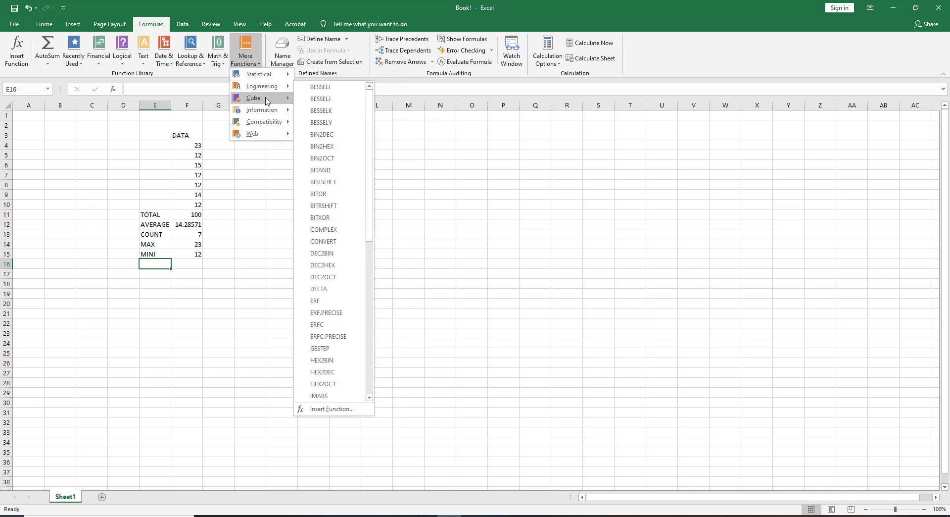
pyautogui.moveTo(281, 113)
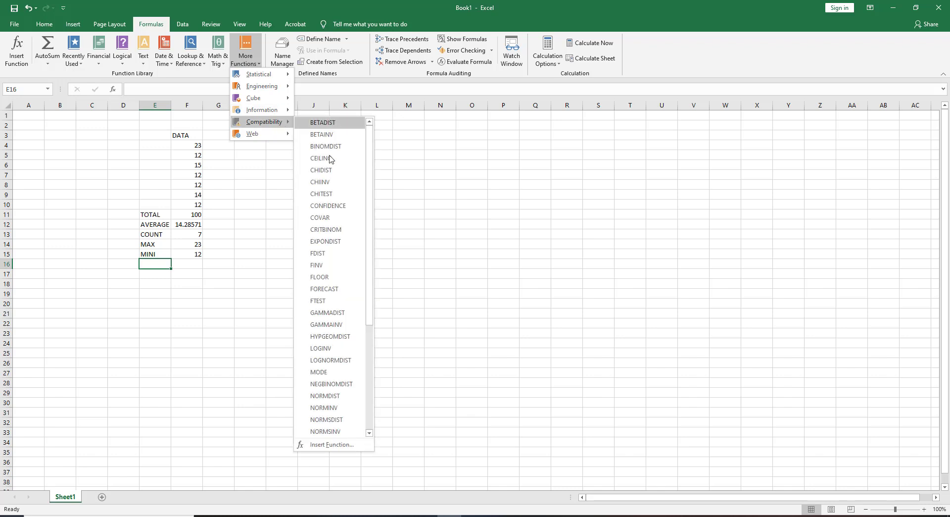
pyautogui.click(49, 64)
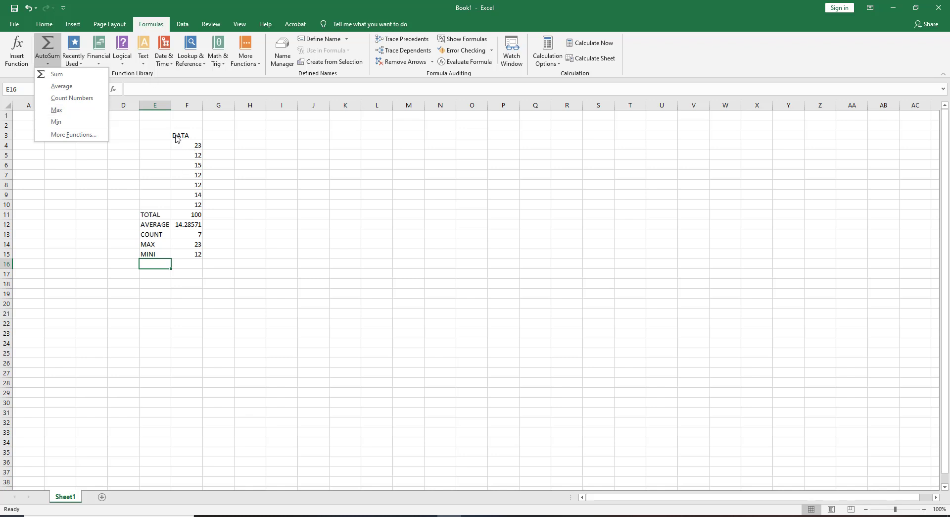
pyautogui.click(152, 137)
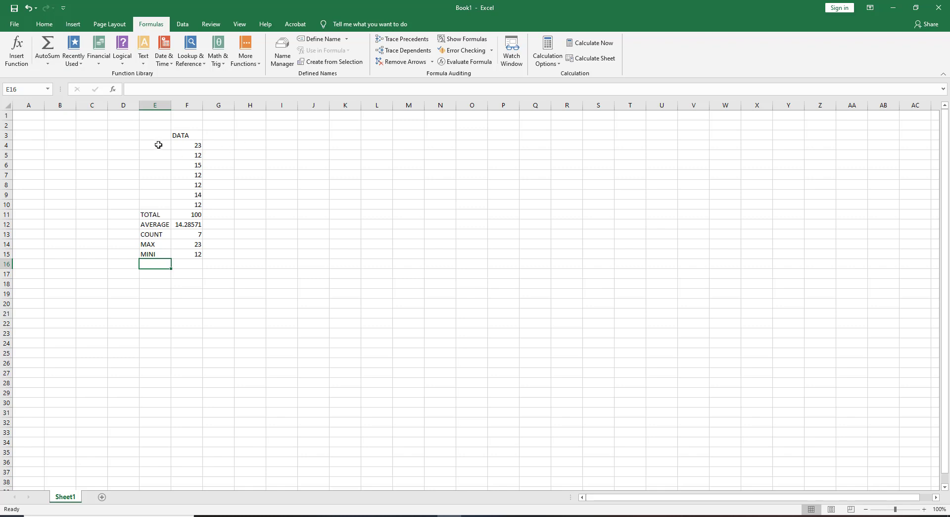
pyautogui.click(144, 133)
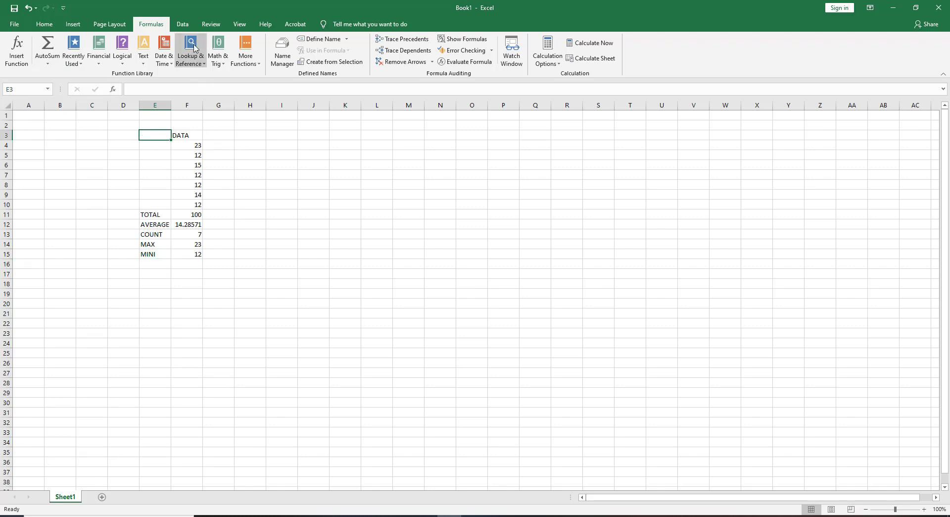
pyautogui.click(183, 25)
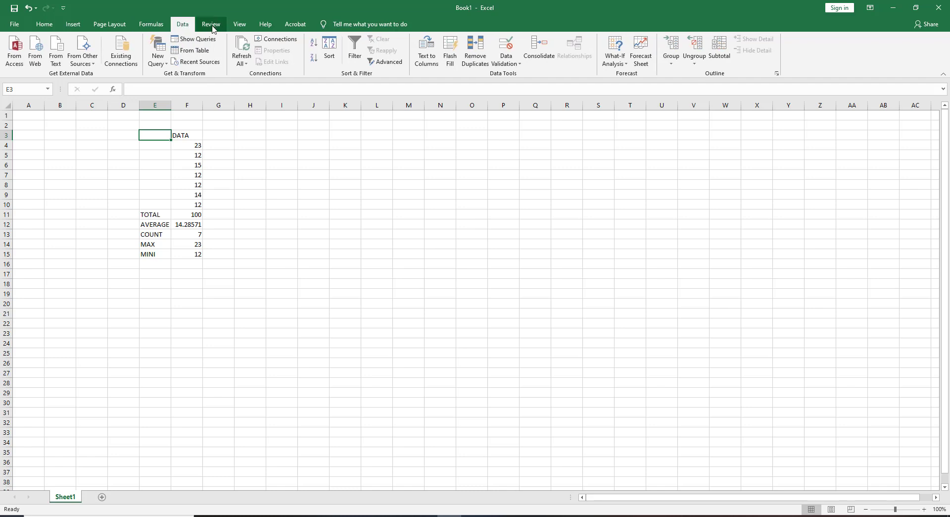
pyautogui.click(212, 27)
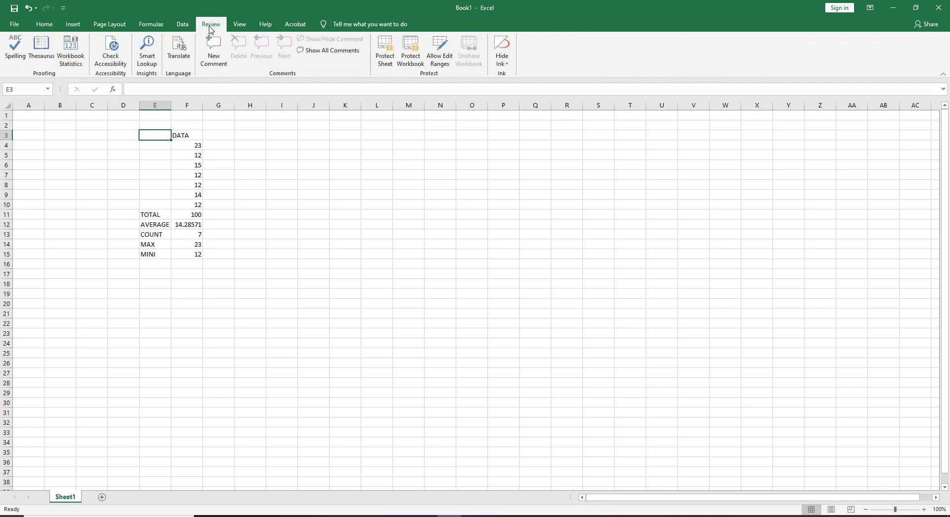